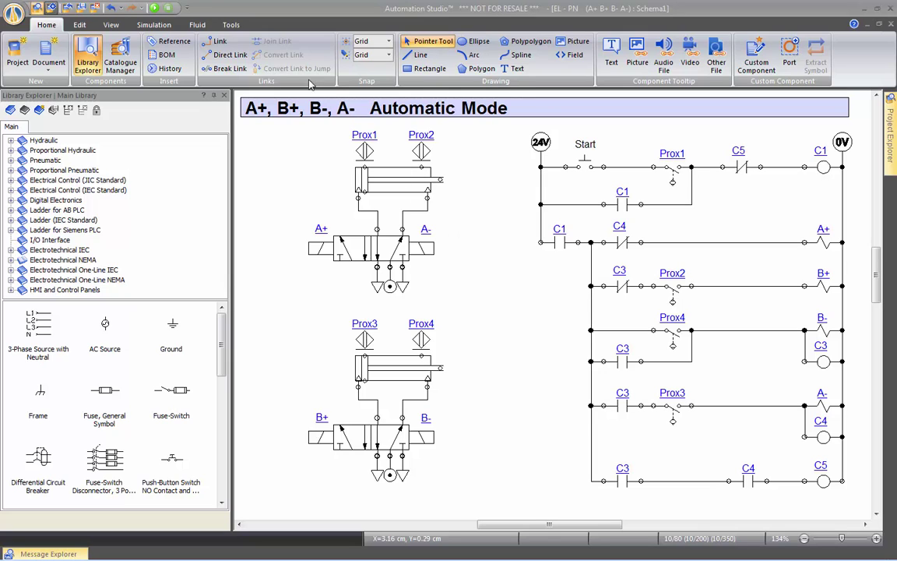
- Show the video-recording tools from the Tools tab beside the A+, B+, B-, A- schematic
{"action": "left_click", "coordinate": [232, 26]}
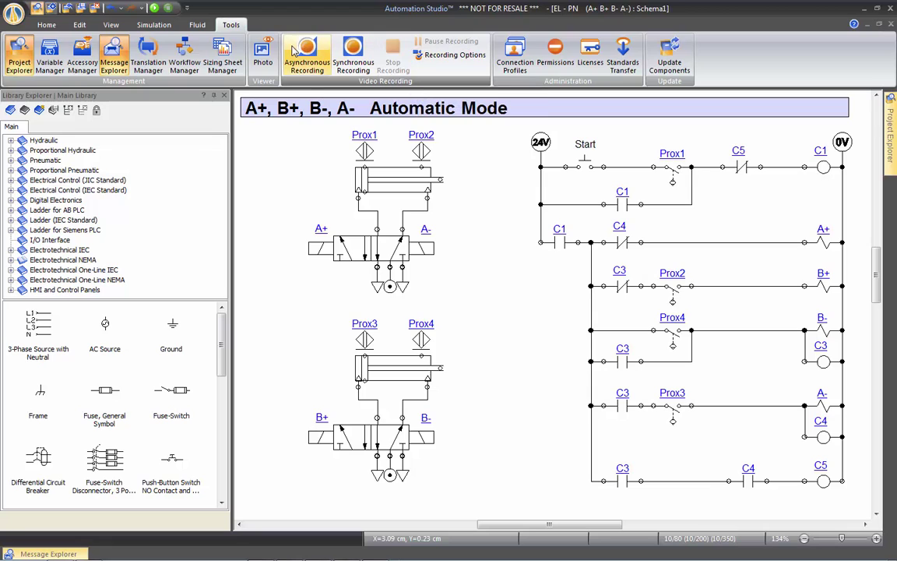
- Set recording to quality 100, 30 images/s, Application capture, with cursor and click markers
{"action": "left_click", "coordinate": [453, 56]}
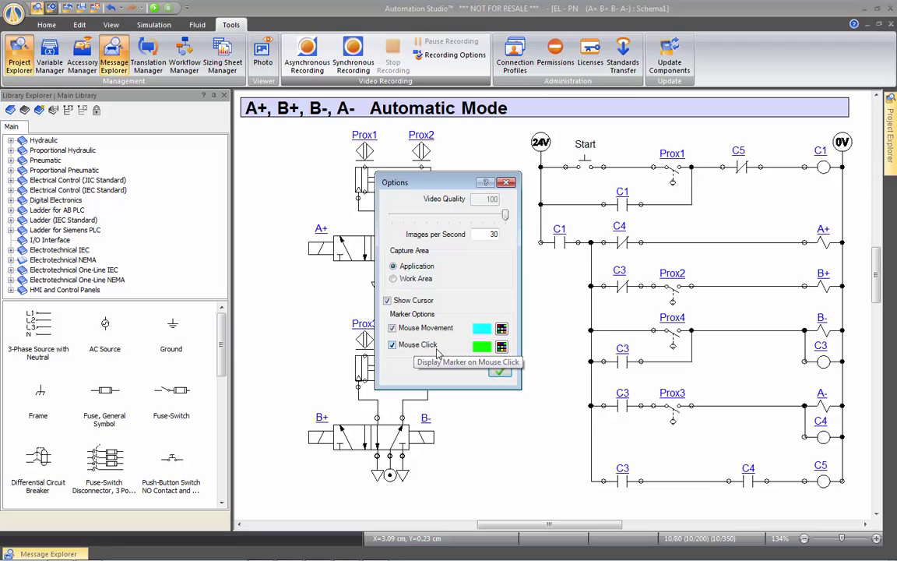
{"action": "left_click", "coordinate": [505, 373]}
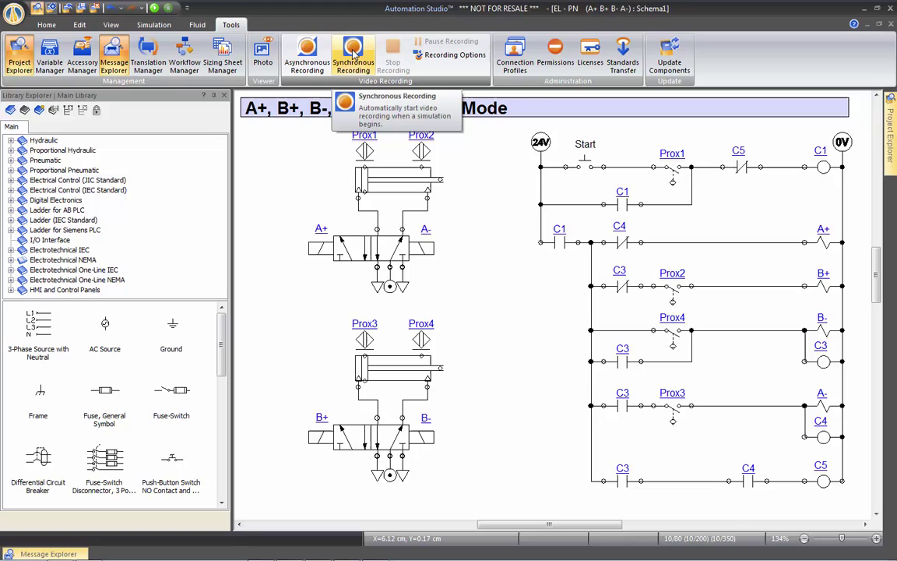
- Start asynchronous recording and move the upper cylinder and valve circuit further left
{"action": "left_click", "coordinate": [309, 53]}
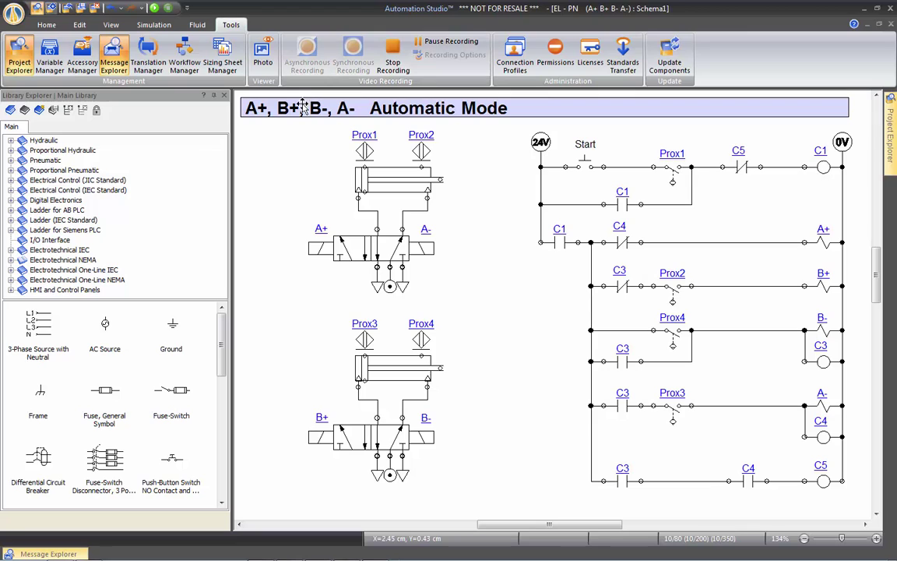
{"action": "left_click_drag", "start_coordinate": [282, 122], "coordinate": [468, 304]}
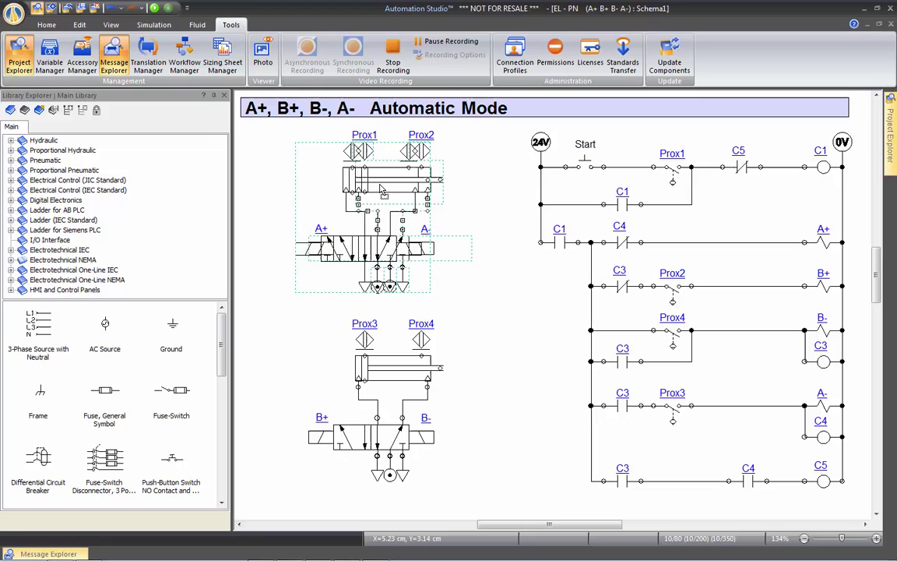
{"action": "mouse_move", "coordinate": [368, 170]}
{"action": "left_mouse_down"}
{"action": "mouse_move", "coordinate": [362, 191]}
{"action": "mouse_move", "coordinate": [317, 170]}
{"action": "left_mouse_up"}
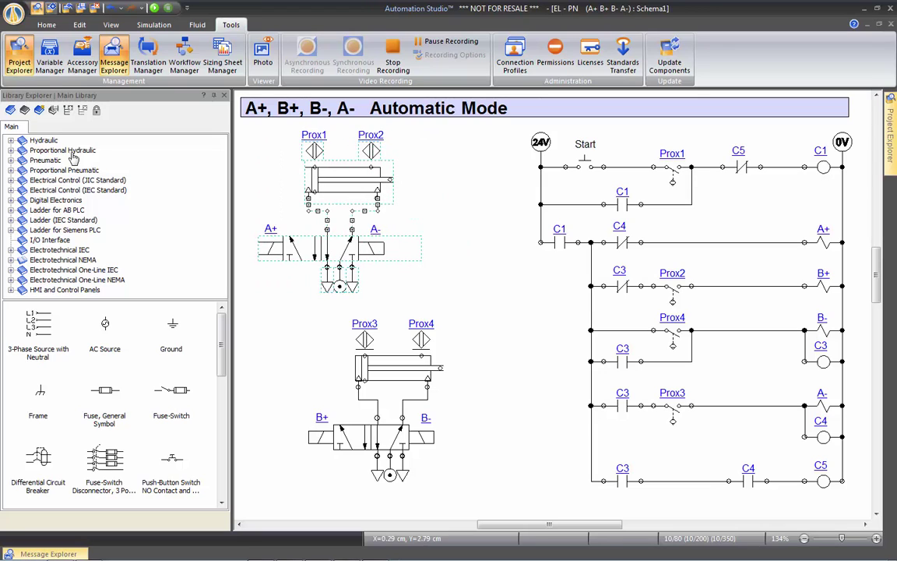
- Browse the library to the Pneumatic > Actuators symbols
{"action": "left_click", "coordinate": [31, 140]}
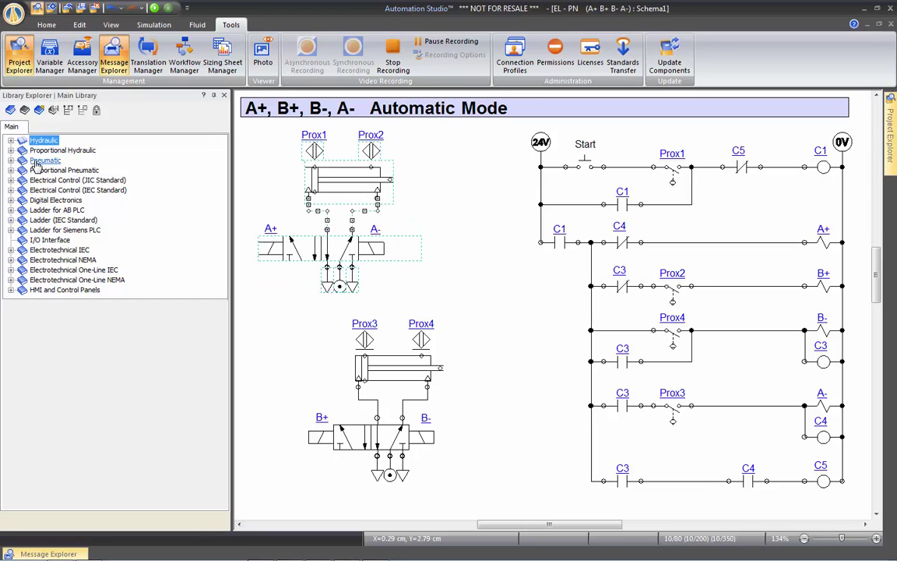
{"action": "left_click", "coordinate": [17, 160]}
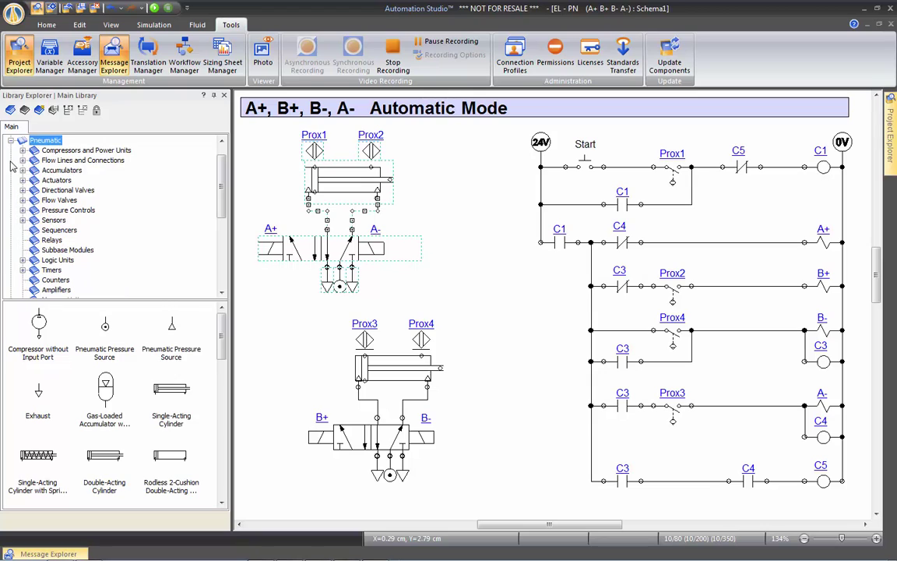
{"action": "left_click", "coordinate": [56, 179]}
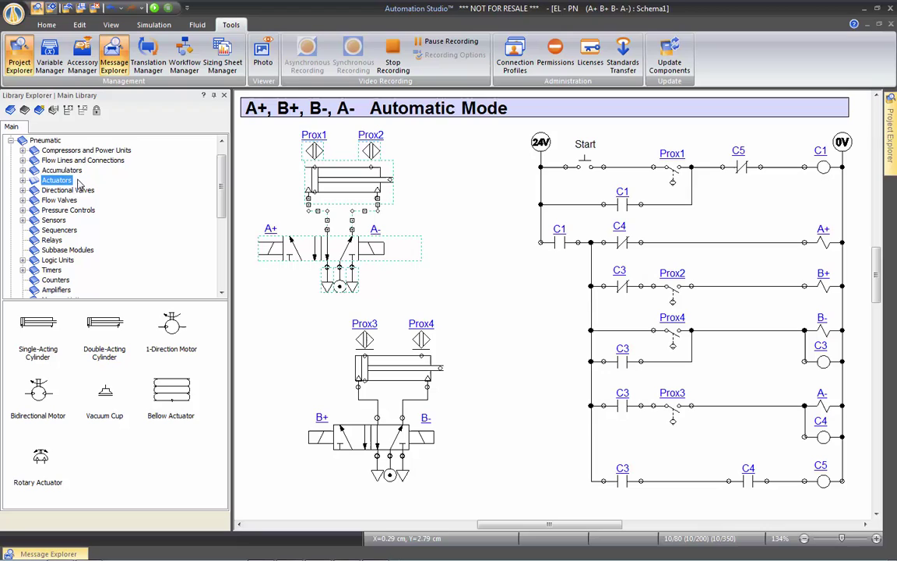
- Run Normal Simulation and press the ladder's Start pushbutton to cycle the cylinders
{"action": "left_click", "coordinate": [154, 25]}
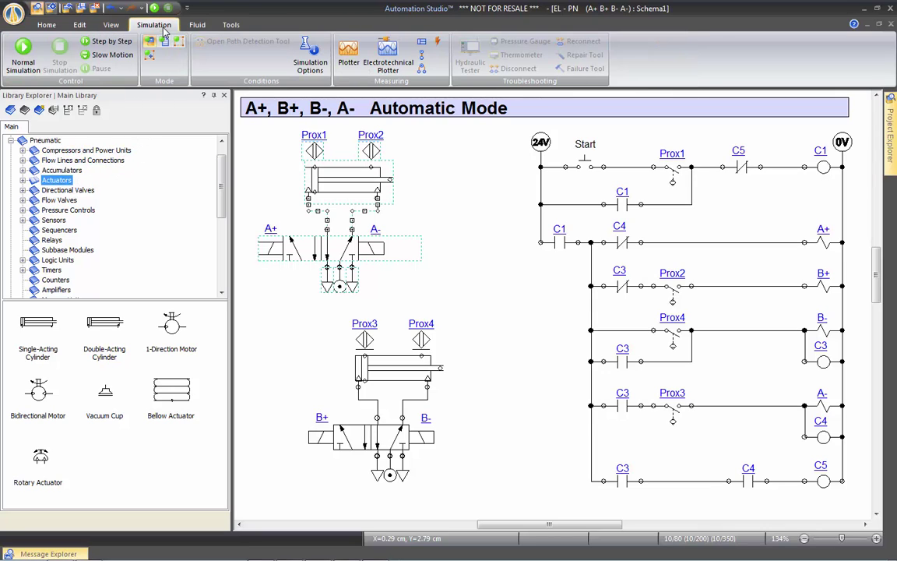
{"action": "left_click", "coordinate": [39, 50]}
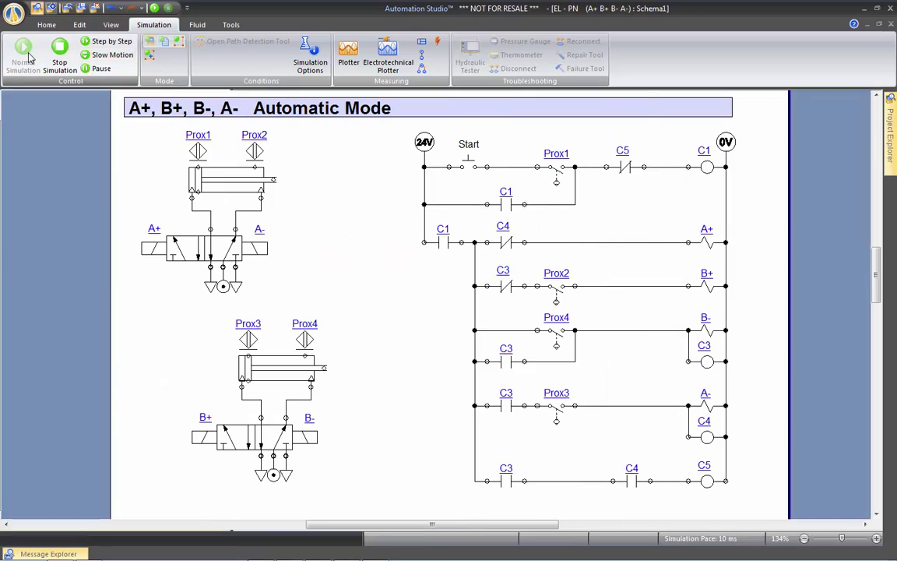
{"action": "left_click", "coordinate": [469, 167]}
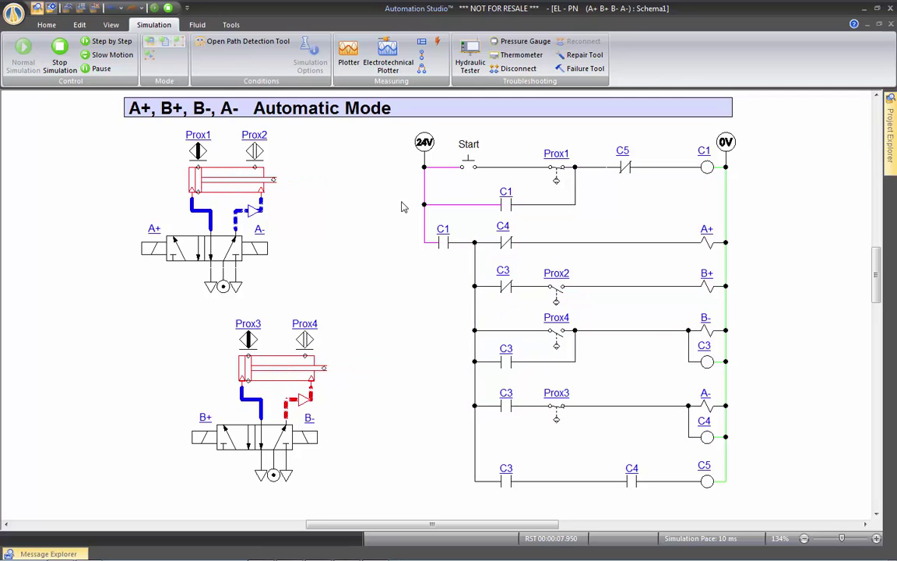
- Stop the recording and enter 'Video 1' as the video file name
{"action": "left_click", "coordinate": [230, 25]}
{"action": "left_click", "coordinate": [392, 53]}
{"action": "type", "text": "Vid"}
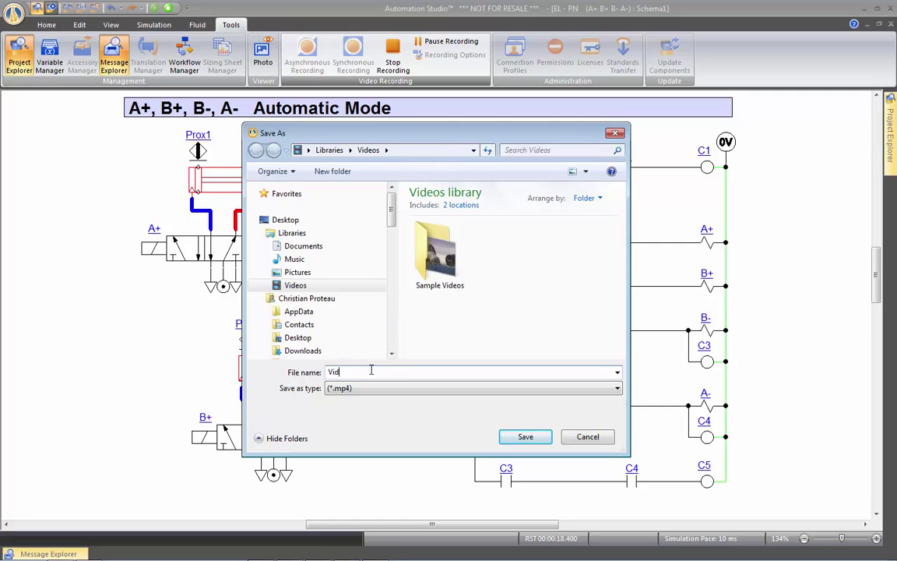
{"action": "type", "text": "eo 1"}
- Save the clip as Video 1 and play Video 1.mp4 from the Videos library
{"action": "left_click", "coordinate": [525, 437]}
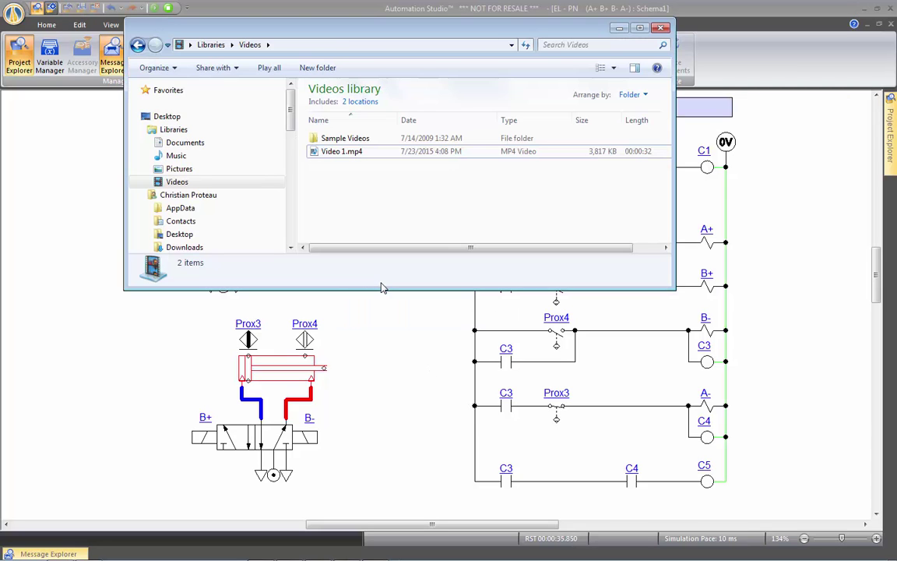
{"action": "double_click", "coordinate": [353, 153]}
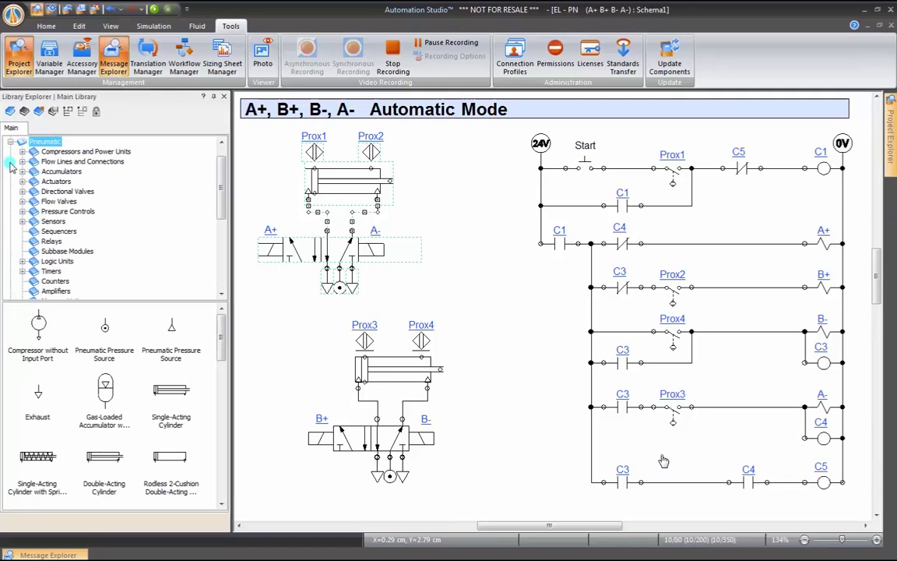
- Watch Video 1 full screen through the library browse and the simulation run
{"action": "left_click", "coordinate": [56, 182]}
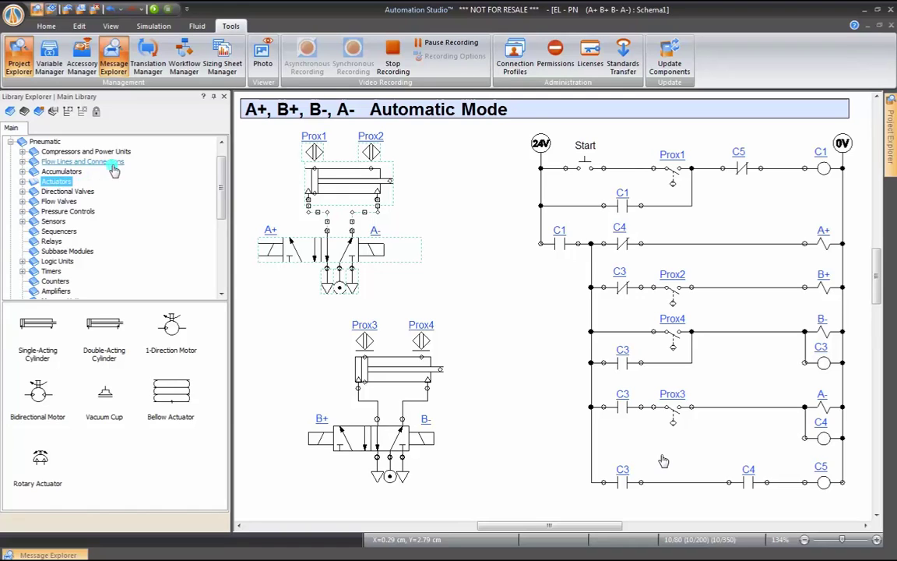
{"action": "left_click", "coordinate": [159, 28]}
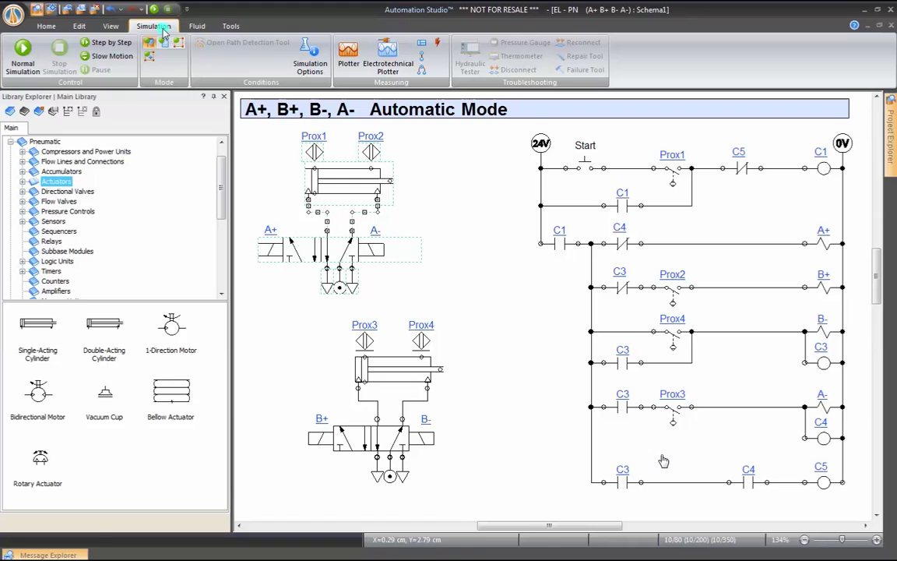
{"action": "left_click", "coordinate": [25, 56]}
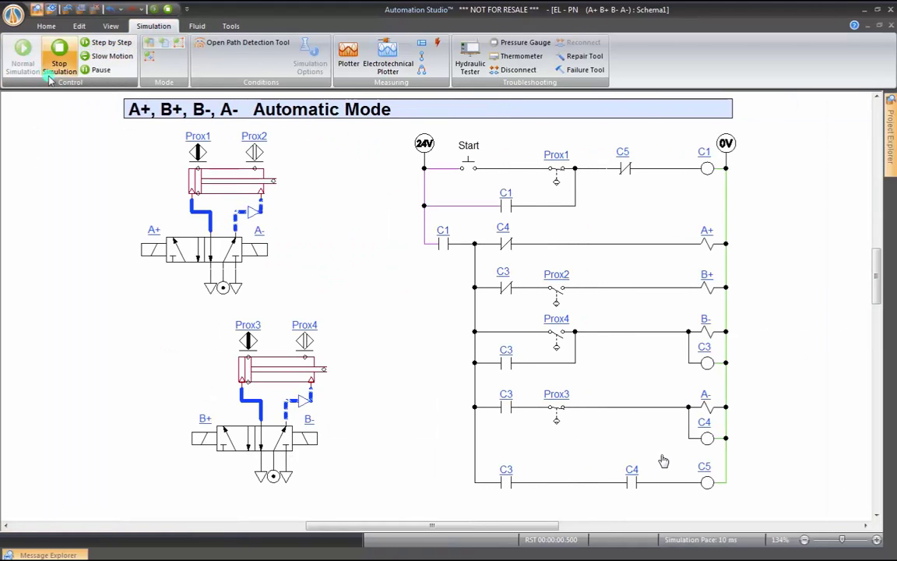
{"action": "left_click", "coordinate": [470, 169]}
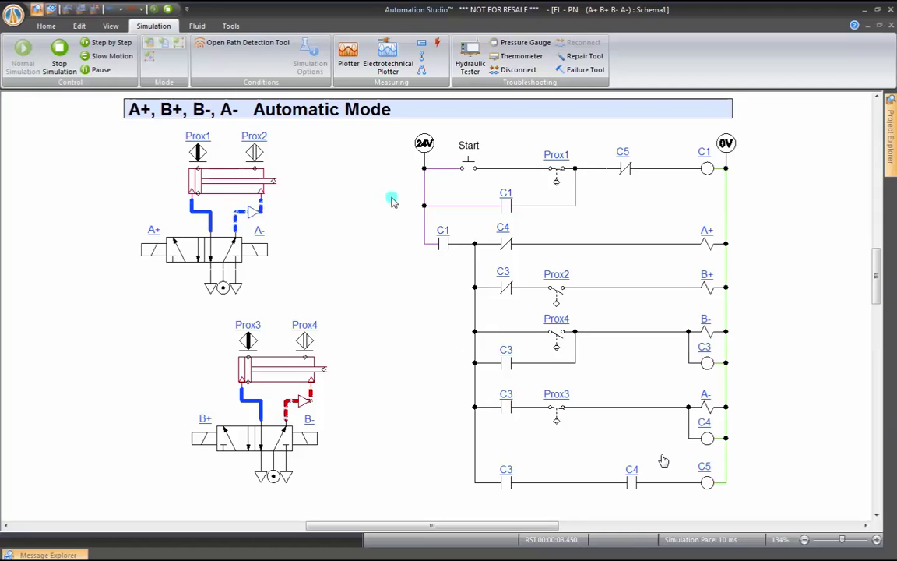
{"action": "left_click", "coordinate": [230, 26]}
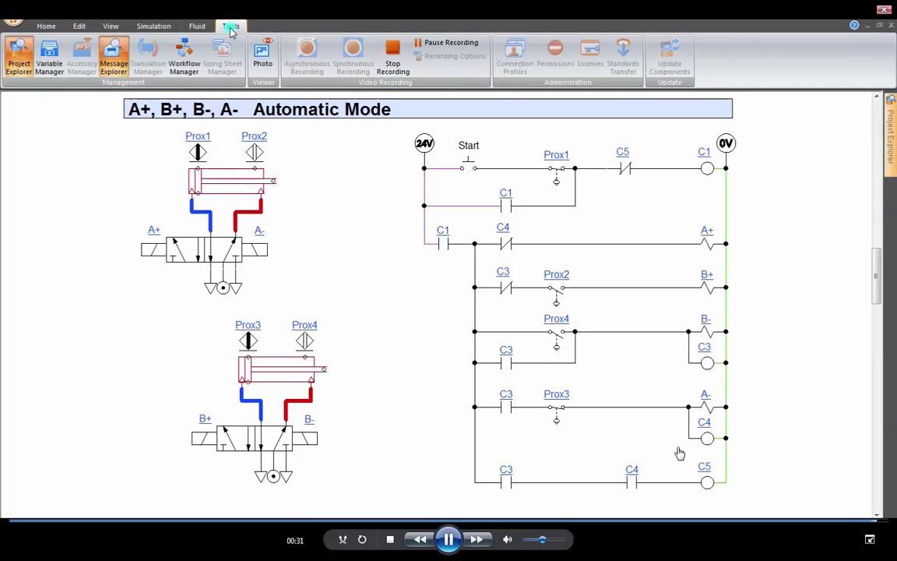